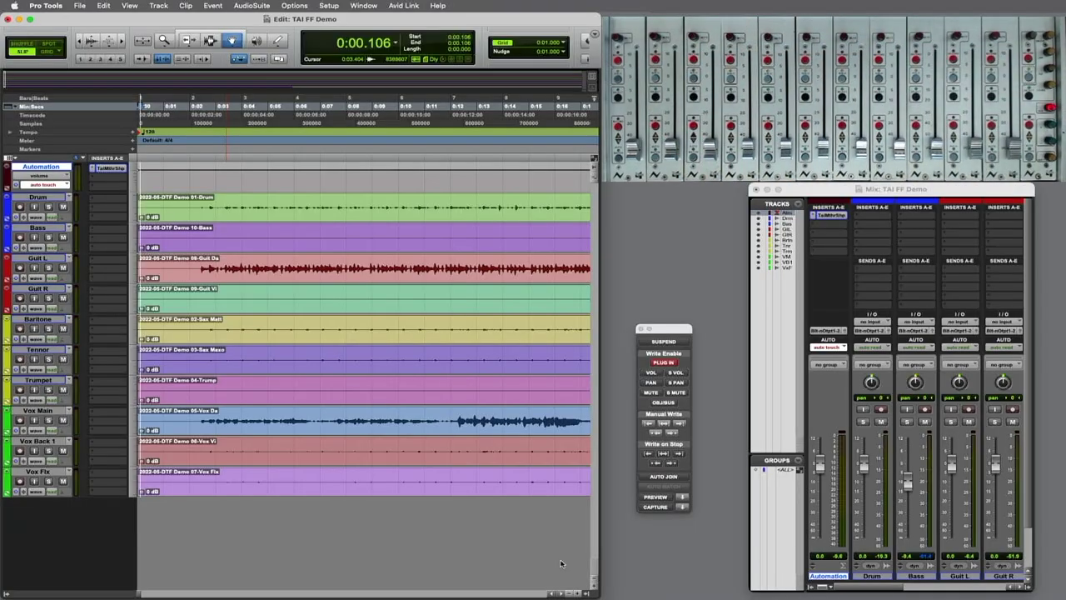
Step: Open the TaiMthrShp insert on the Automation track to show the MotherShip plug-in window
left_click(113, 170)
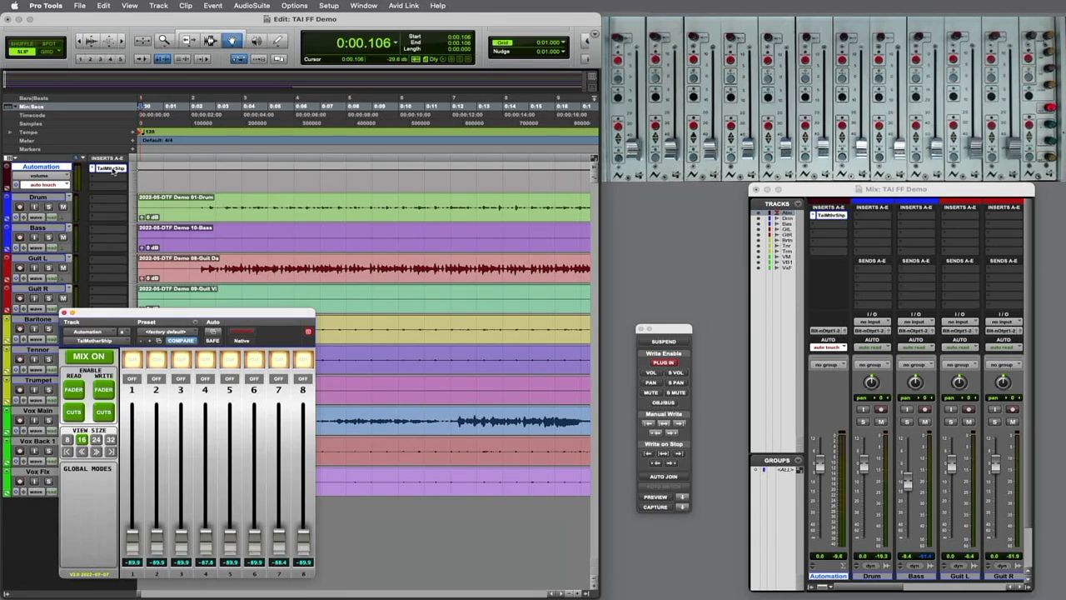
Step: Set the MotherShip view size to 32 faders, jump to the last bank, then step down three banks
left_click(109, 439)
left_click(113, 452)
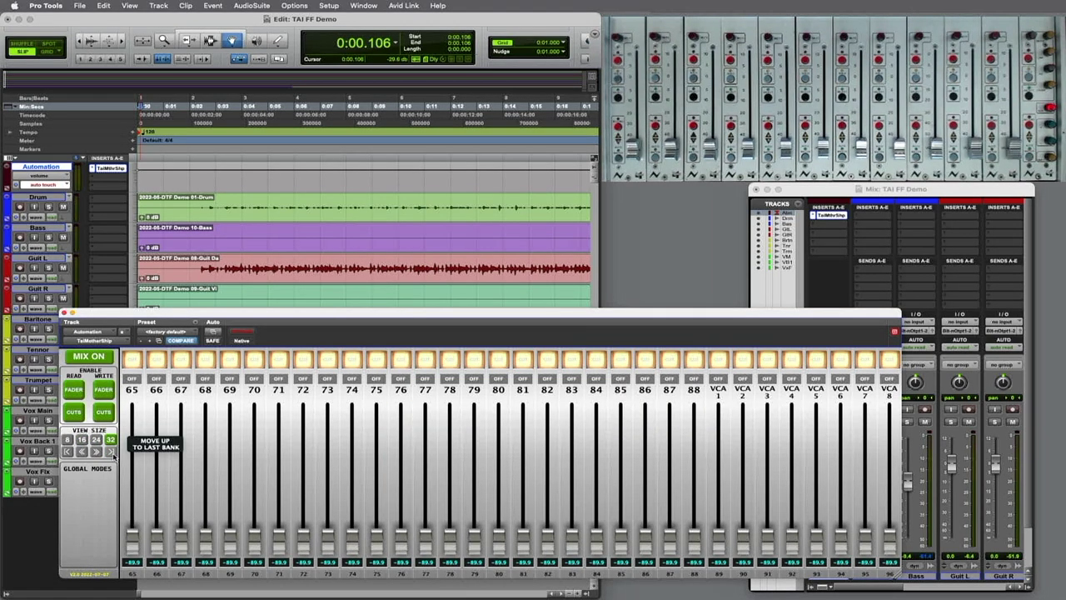
left_click(82, 452)
left_click(82, 452)
left_click(82, 453)
left_click(81, 452)
left_click(81, 452)
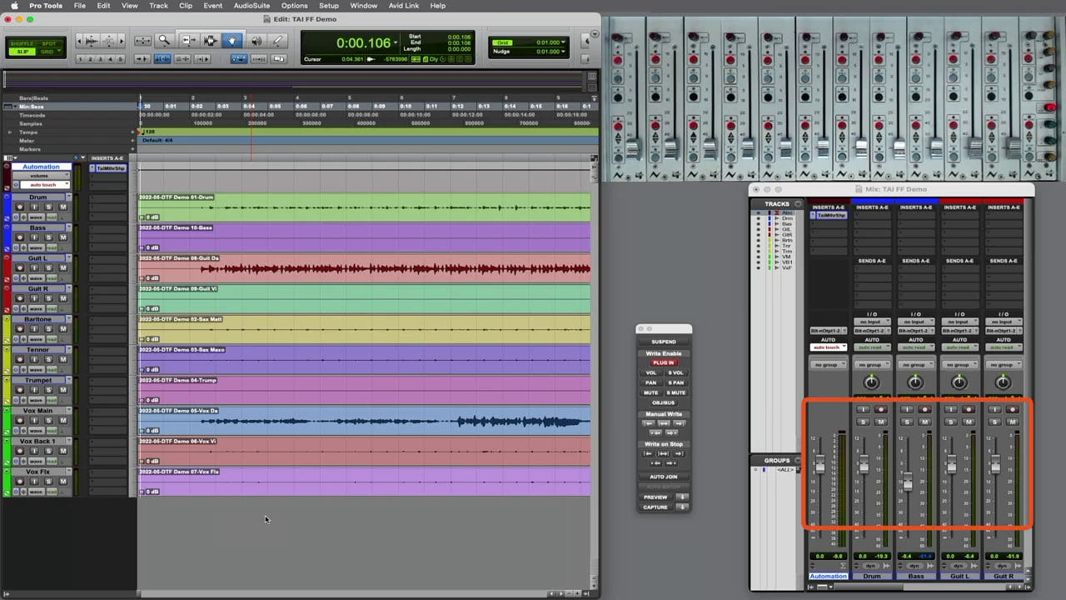
Step: Confirm the Automation track stays in touch automation mode
left_click(910, 485)
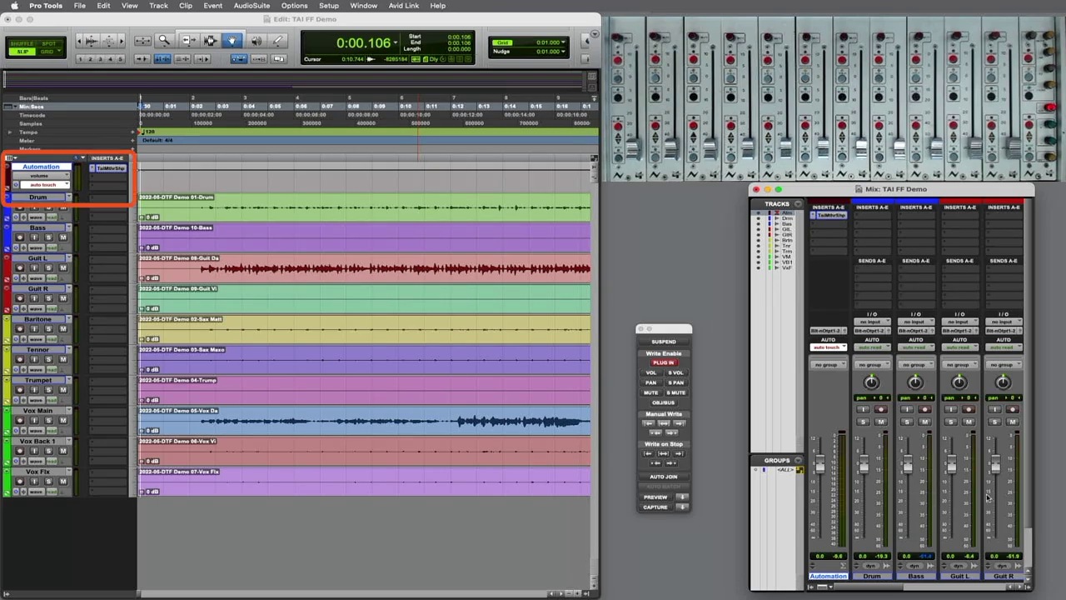
left_click(198, 525)
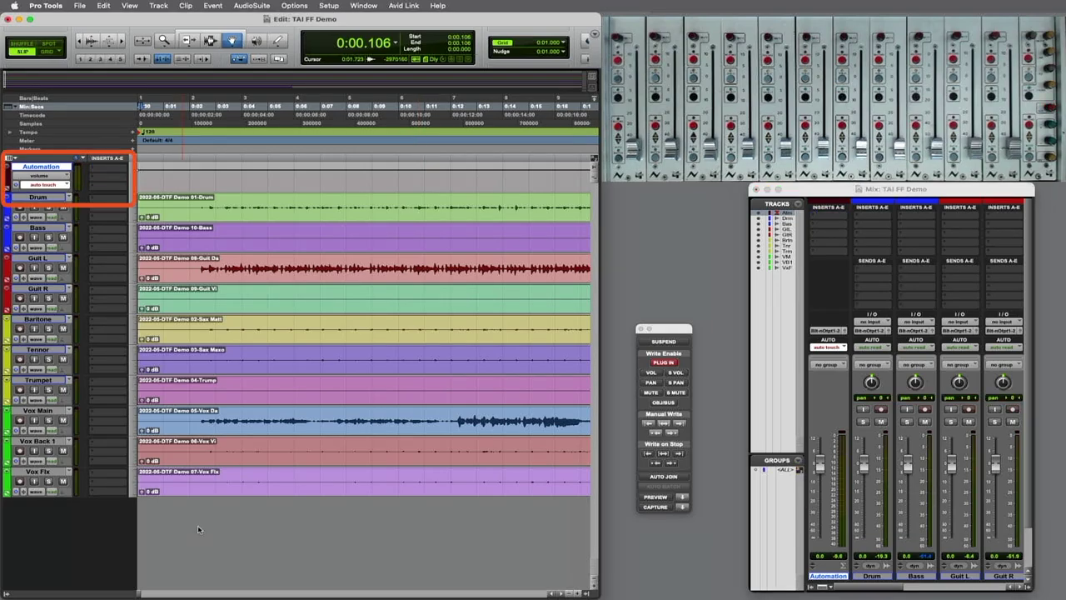
left_click(53, 188)
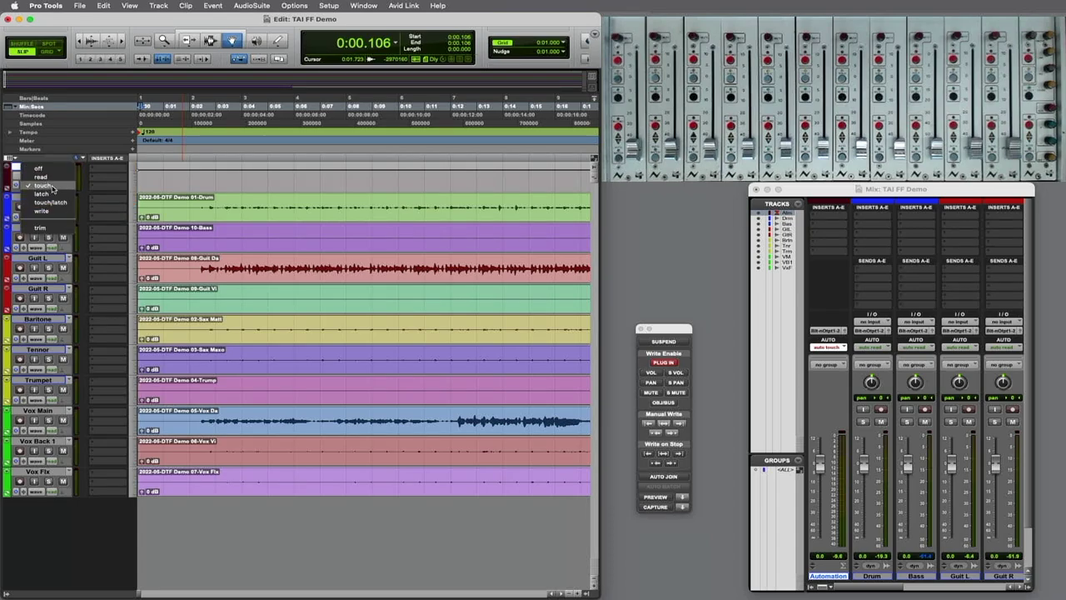
left_click(53, 188)
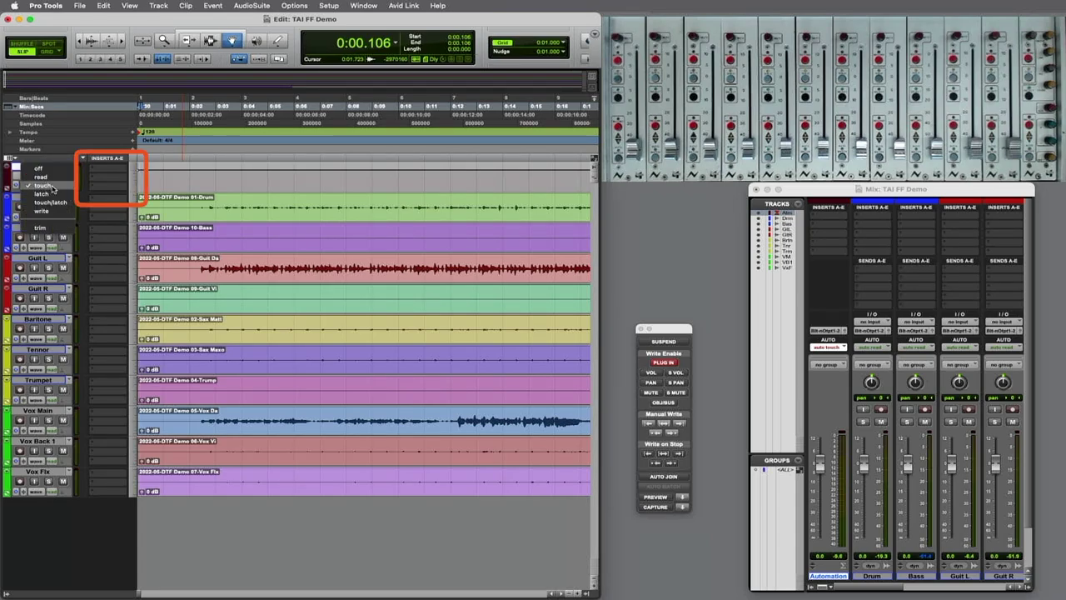
Step: Insert the TaiMotherShip (stereo) plug-in on the Automation track's insert slot
left_click(100, 172)
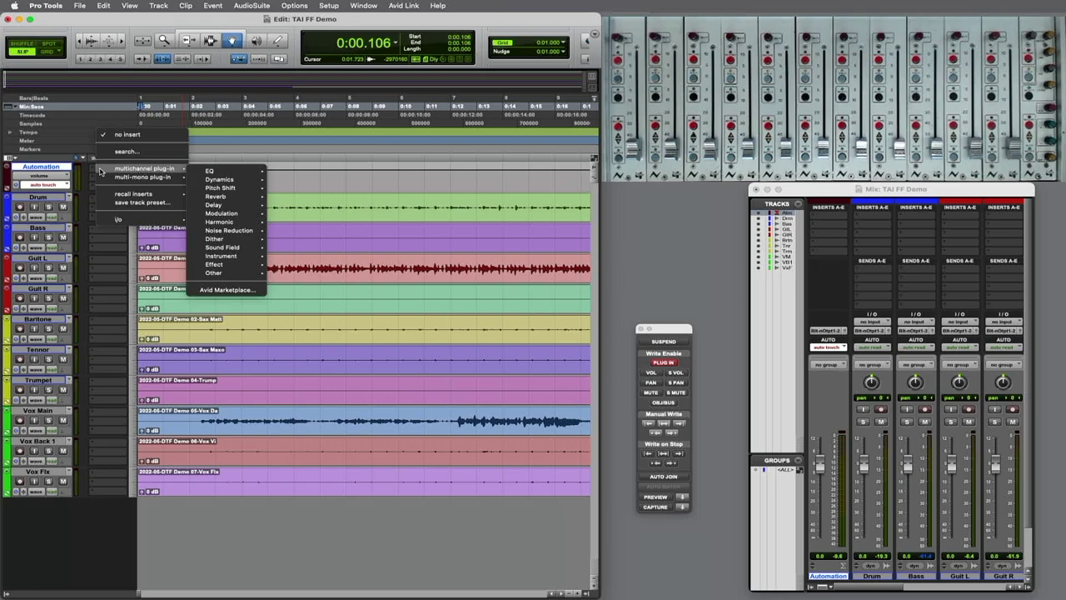
mouse_move(214, 272)
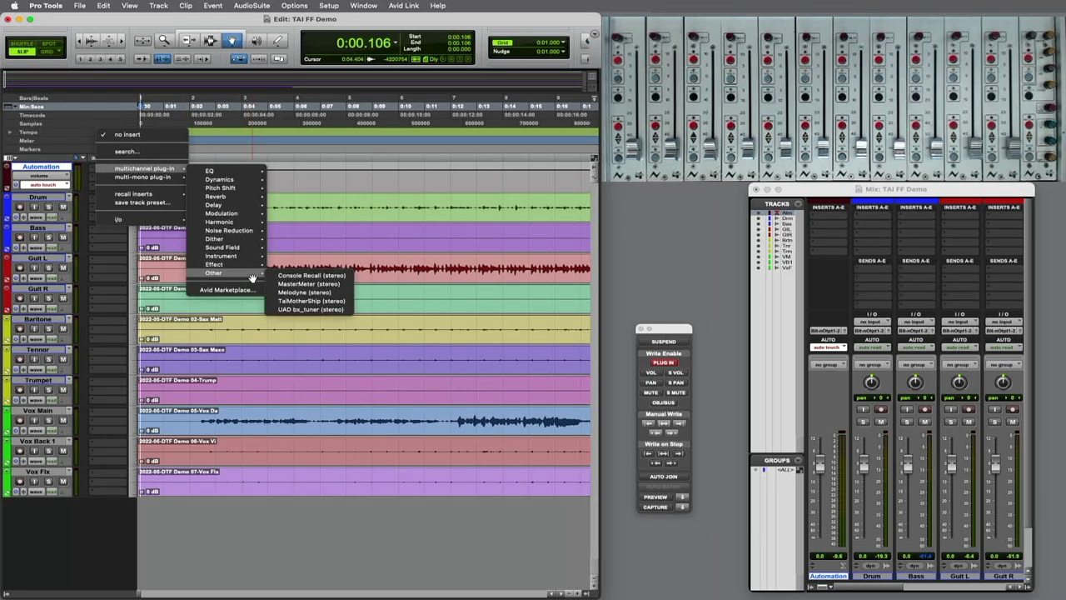
left_click(310, 300)
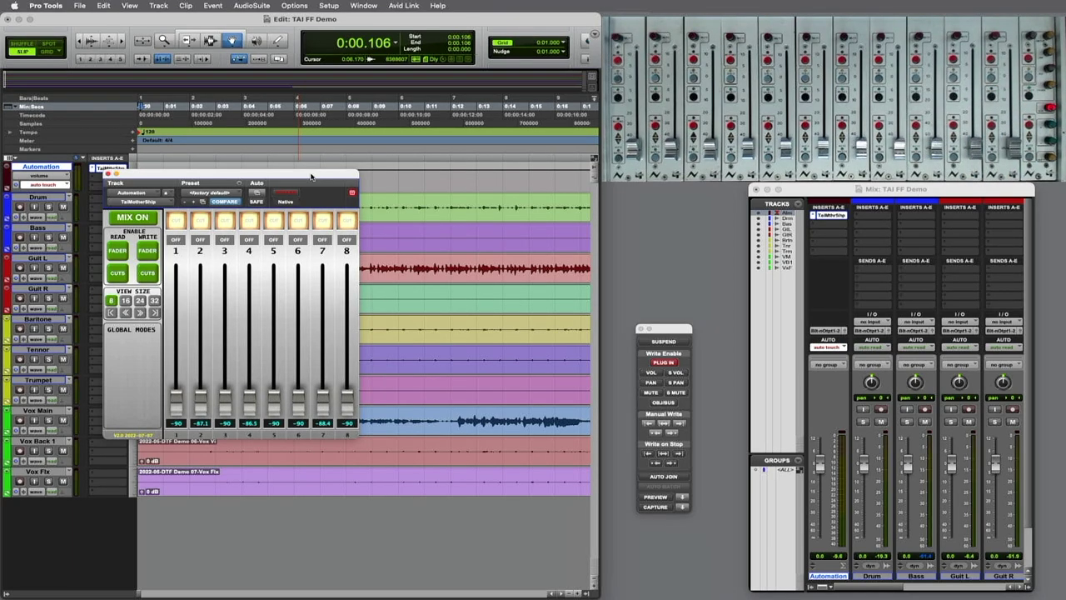
Step: Switch the plug-in to 16 faders and show automation lanes for FADER 1, 2 and 3
left_click(125, 300)
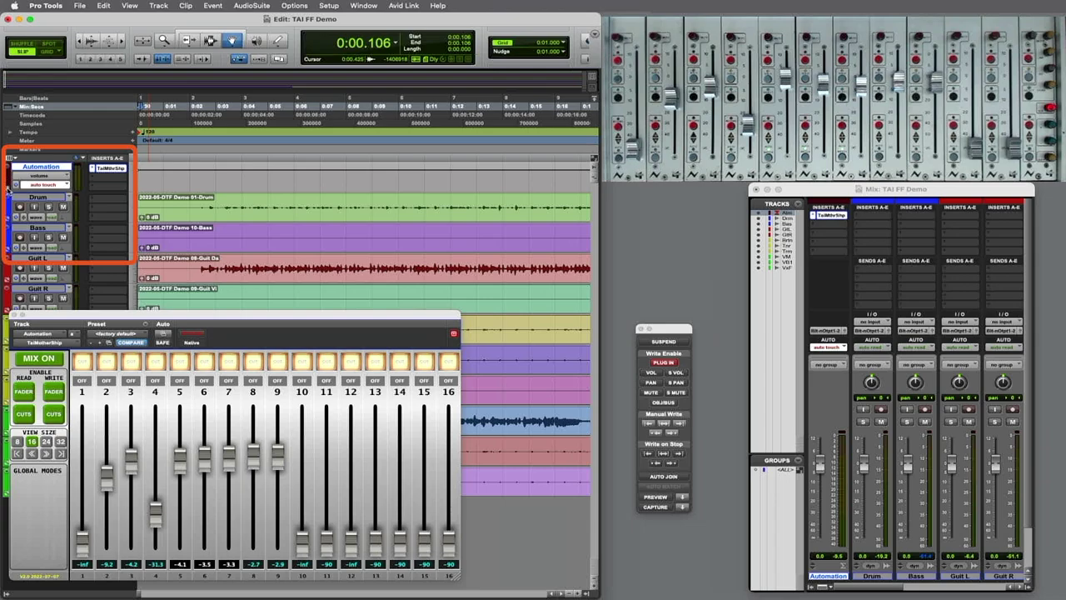
left_click(8, 190)
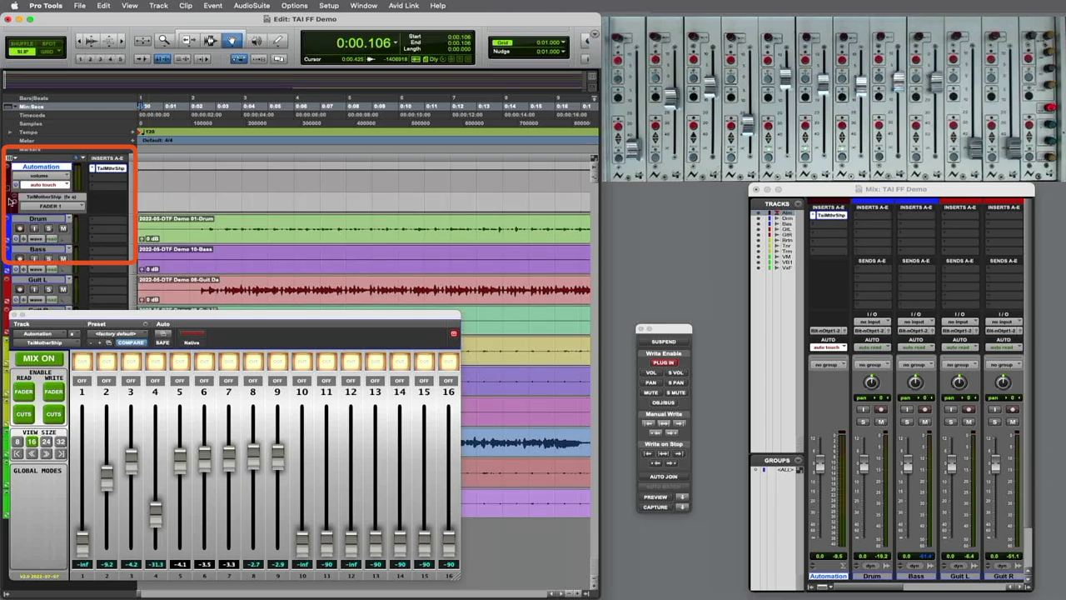
left_click(15, 202)
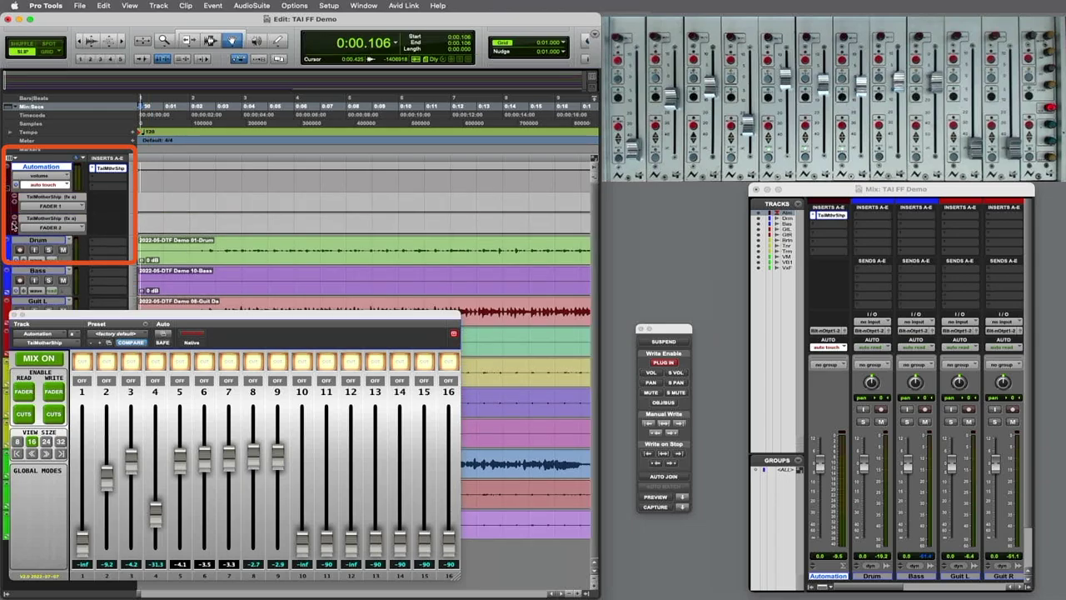
left_click(13, 224)
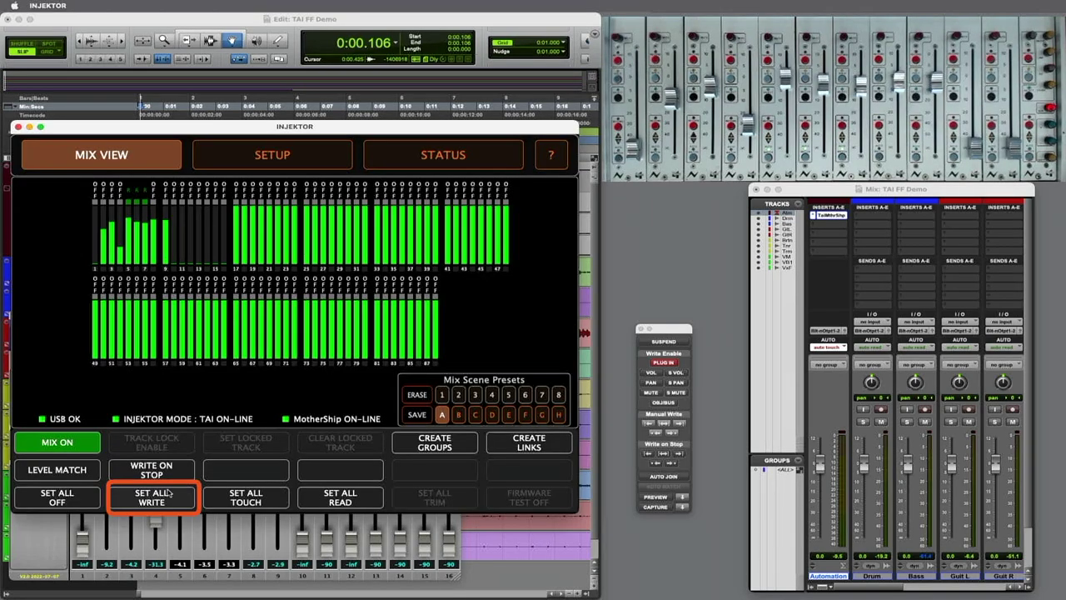
Step: Write fader automation on channels 1–16 during one playback pass, then play it back
left_click(152, 497)
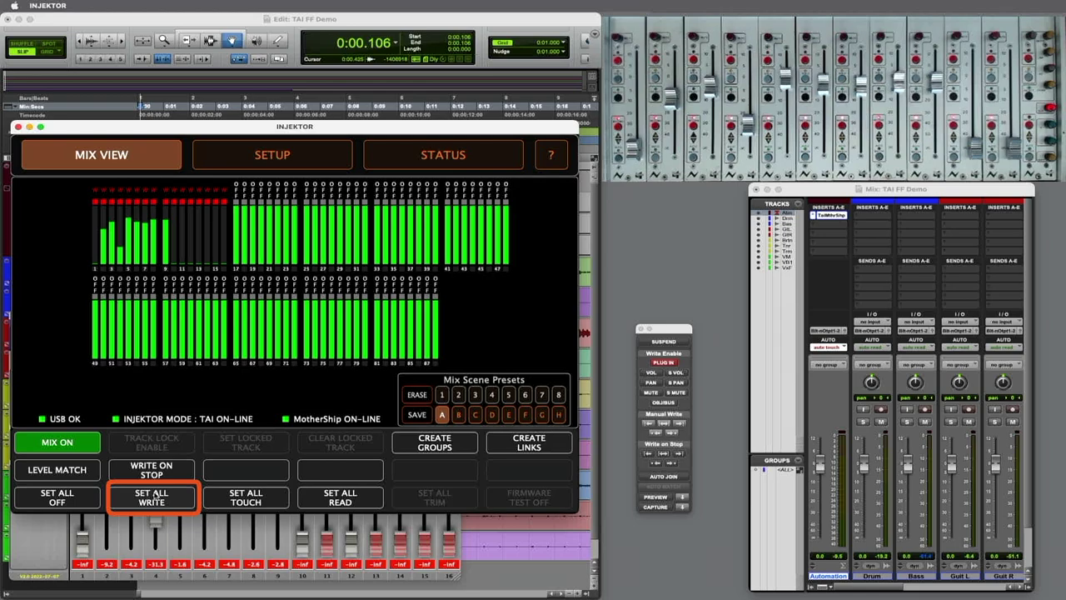
key("super+Tab")
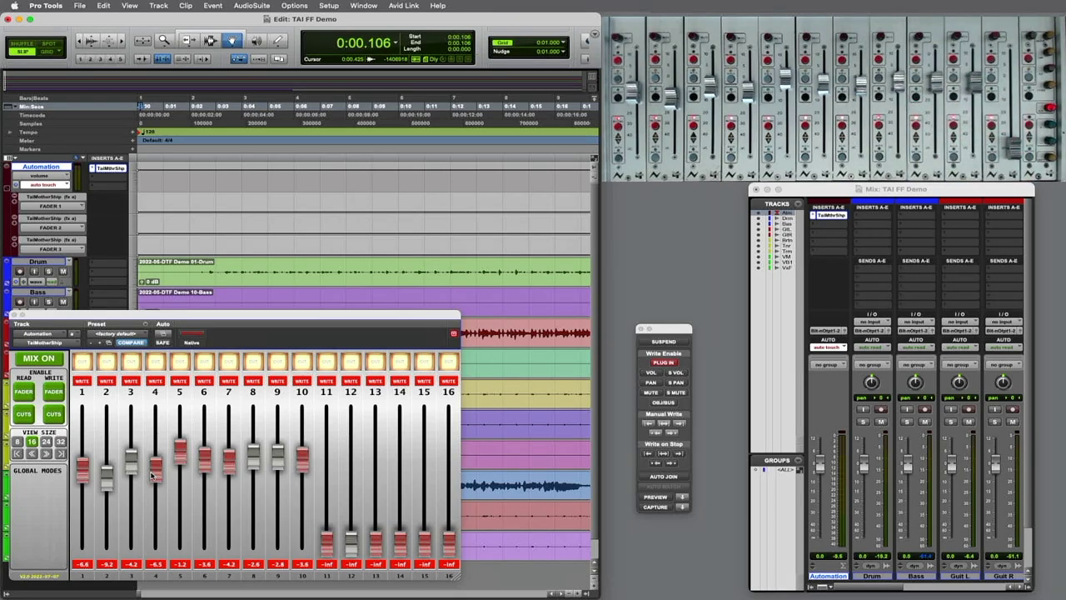
key("space")
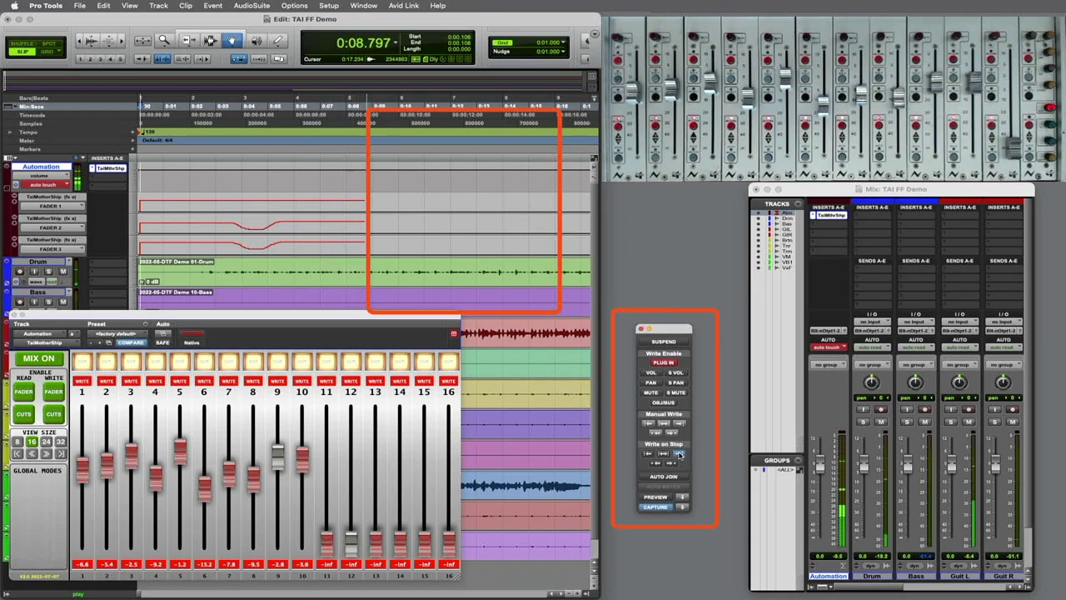
key("space")
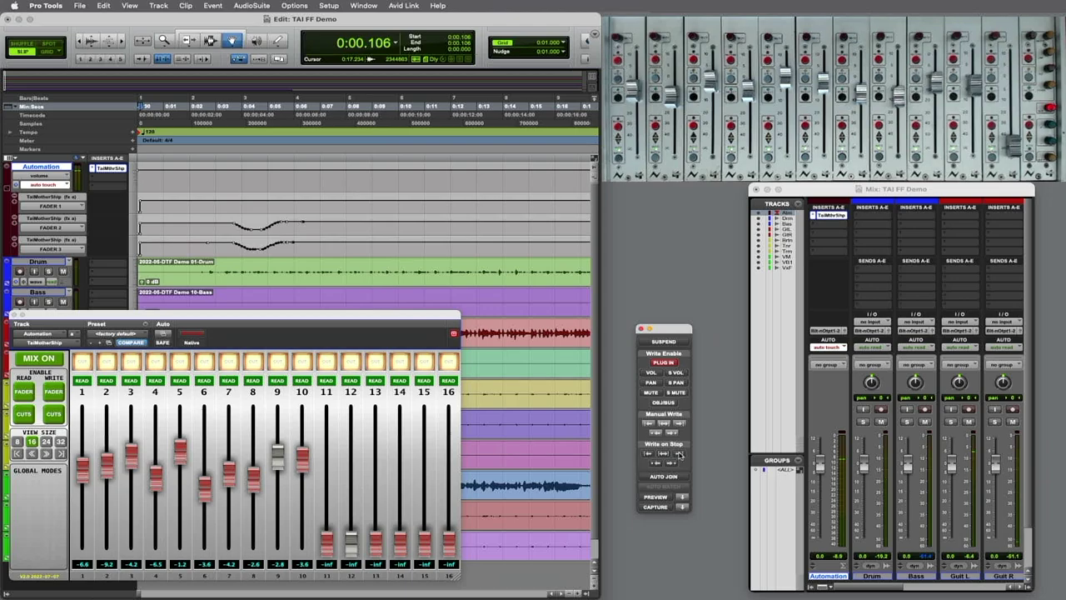
key("space")
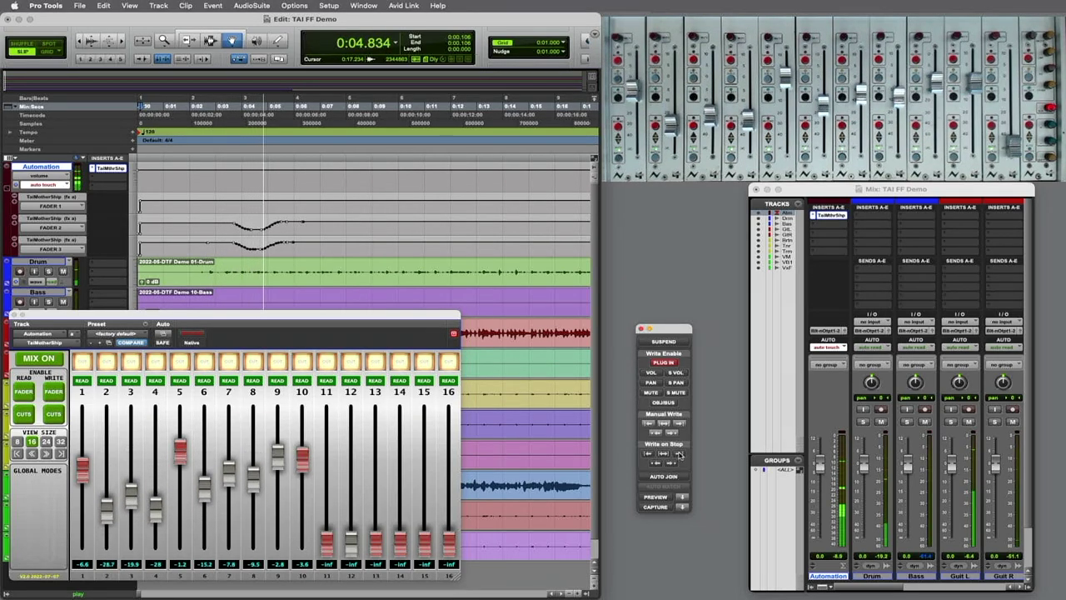
key("space")
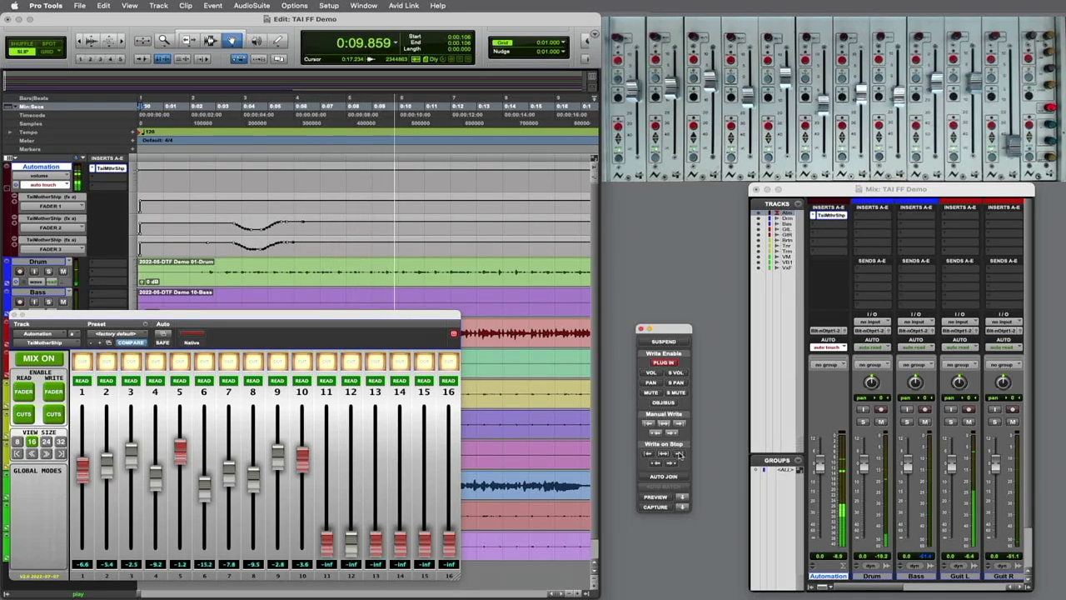
Step: Stop playback and save the session as 'My Totally Awesome Mix V1'
key("space")
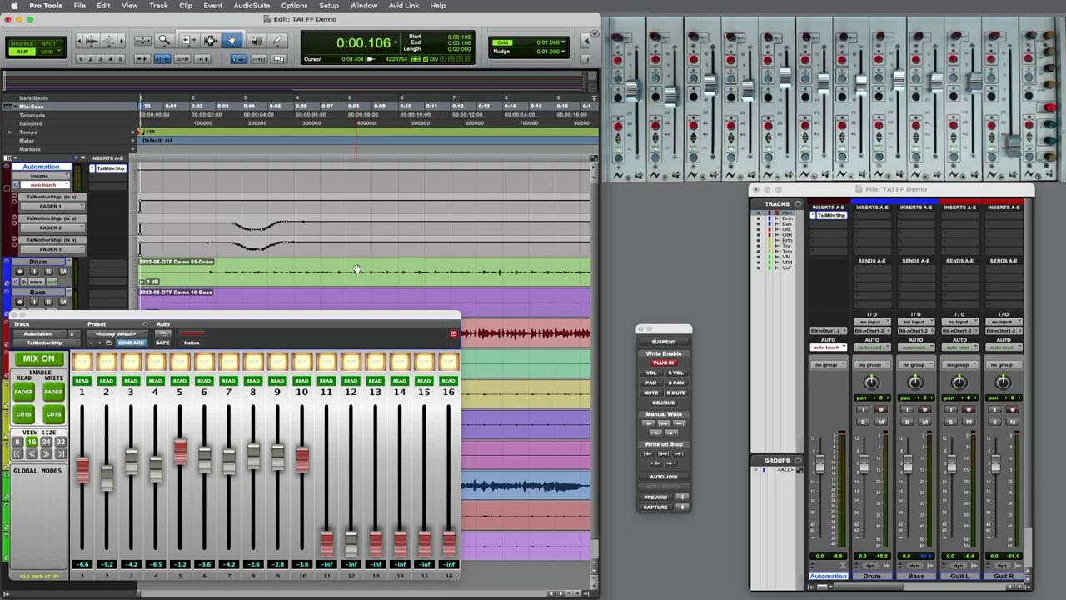
left_click(79, 6)
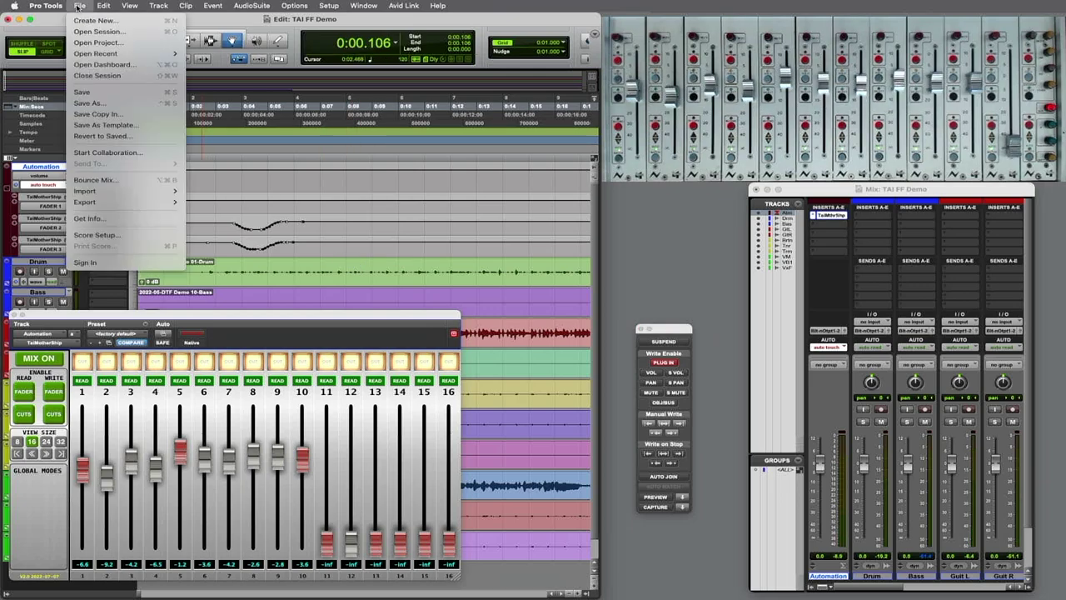
left_click(132, 106)
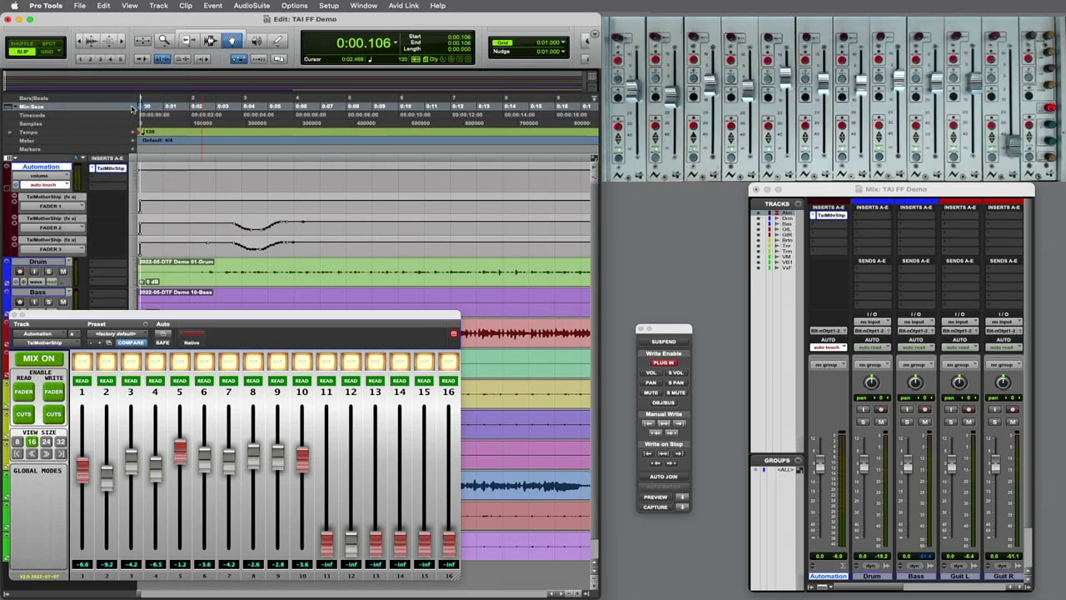
type("My")
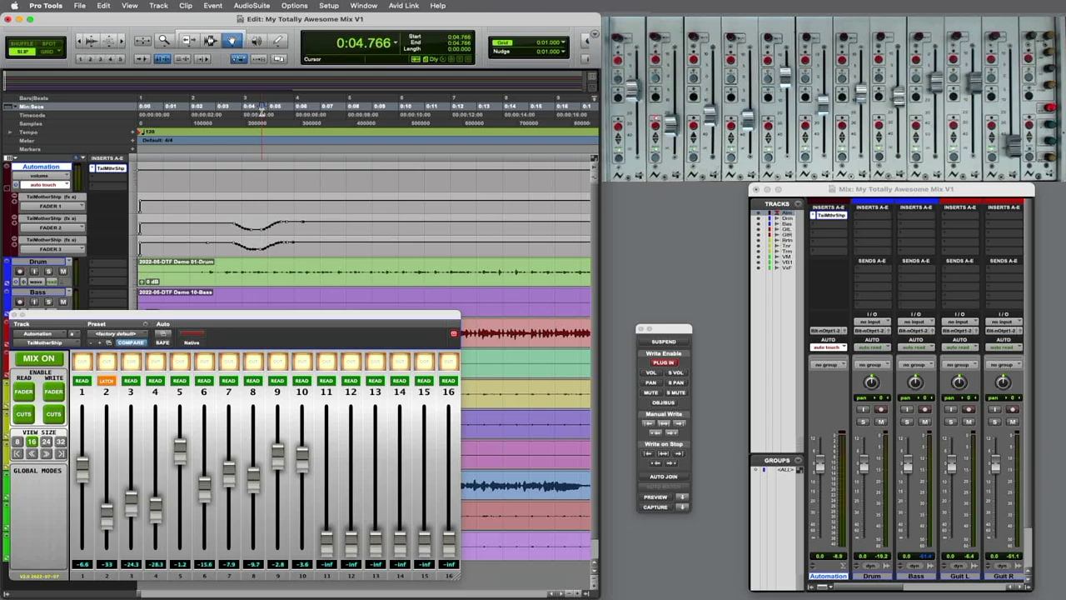
Step: Stop playback and place the insertion point near 0:01.957
key("space")
left_click(249, 108)
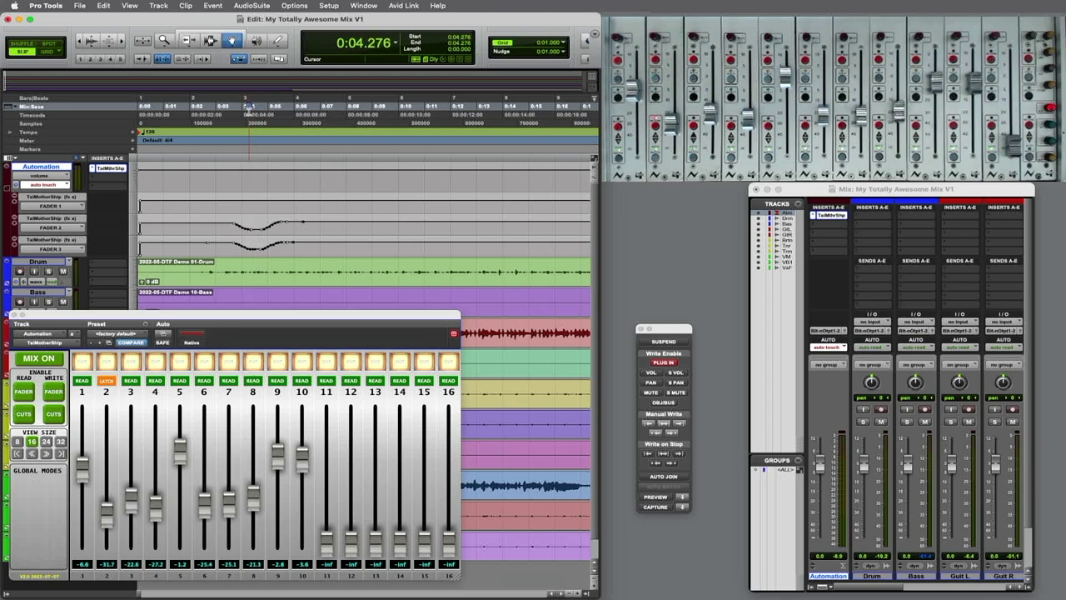
left_click(191, 109)
Step: Ride fader 2 during playback to write volume moves, then play them back
key("space")
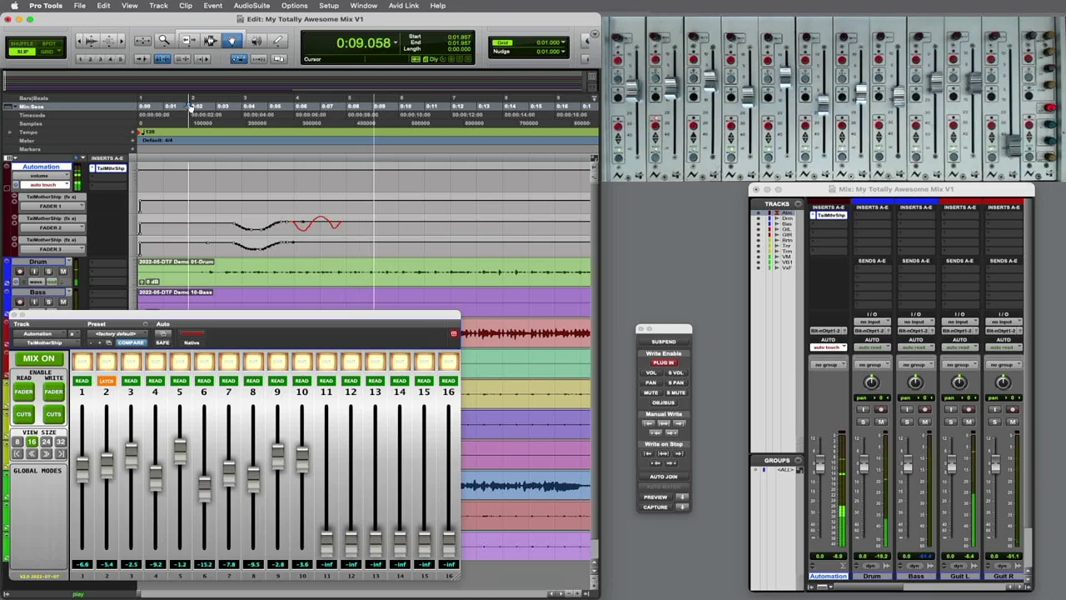
key("space")
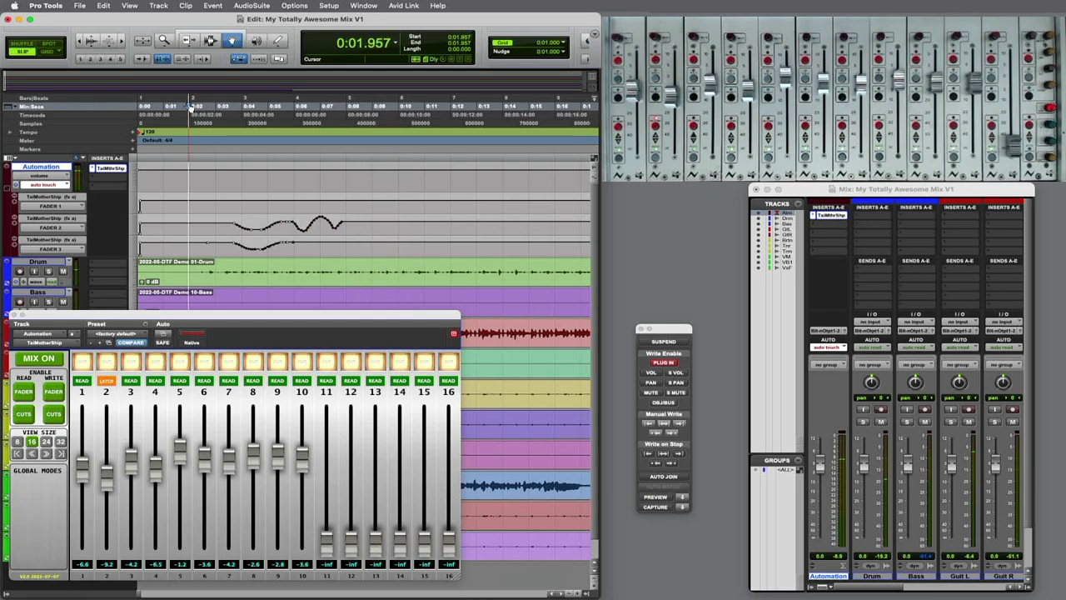
key("space")
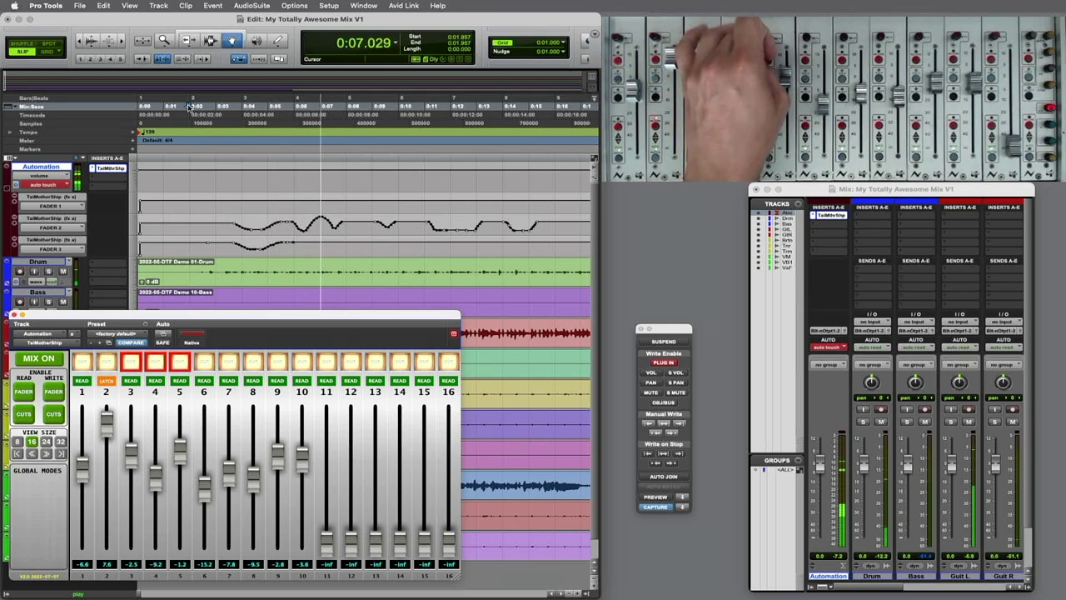
key("space")
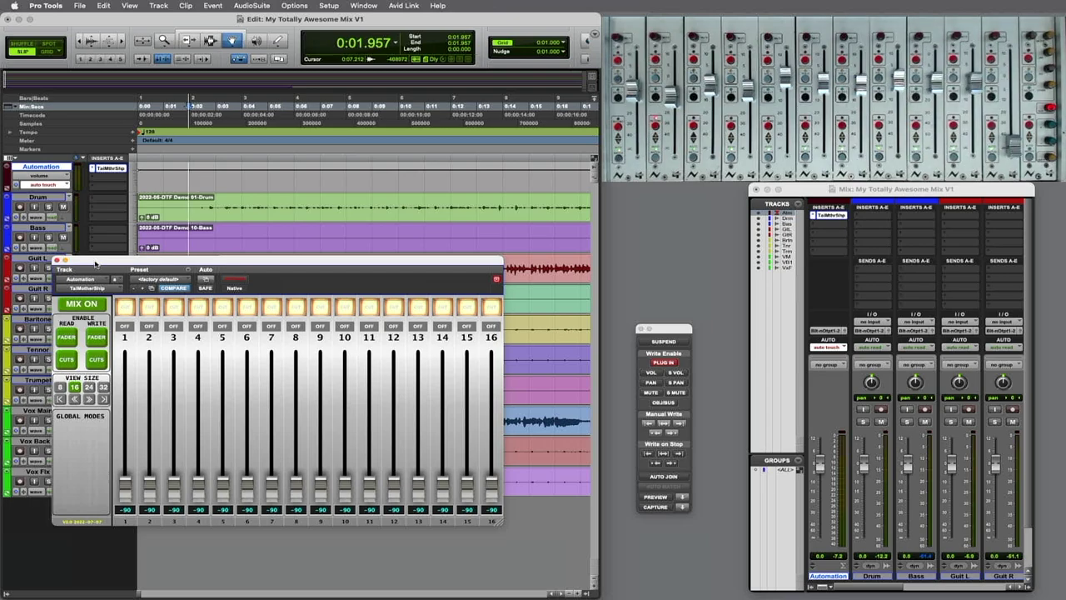
Step: Switch to the Injektor app to set mix modes and groups, then return to Pro Tools
key("super+Tab")
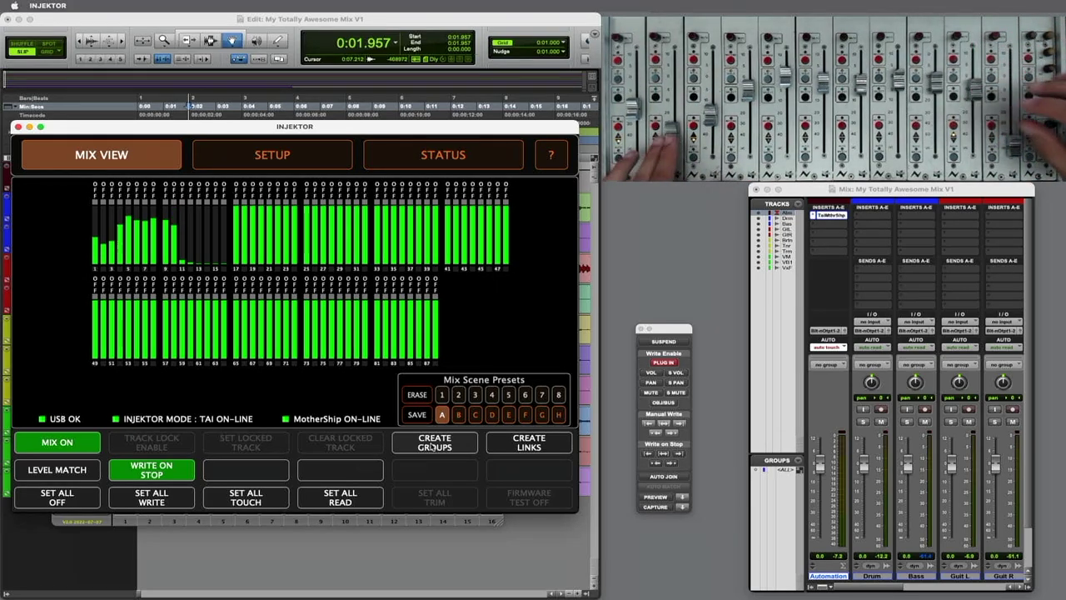
key("super+Tab")
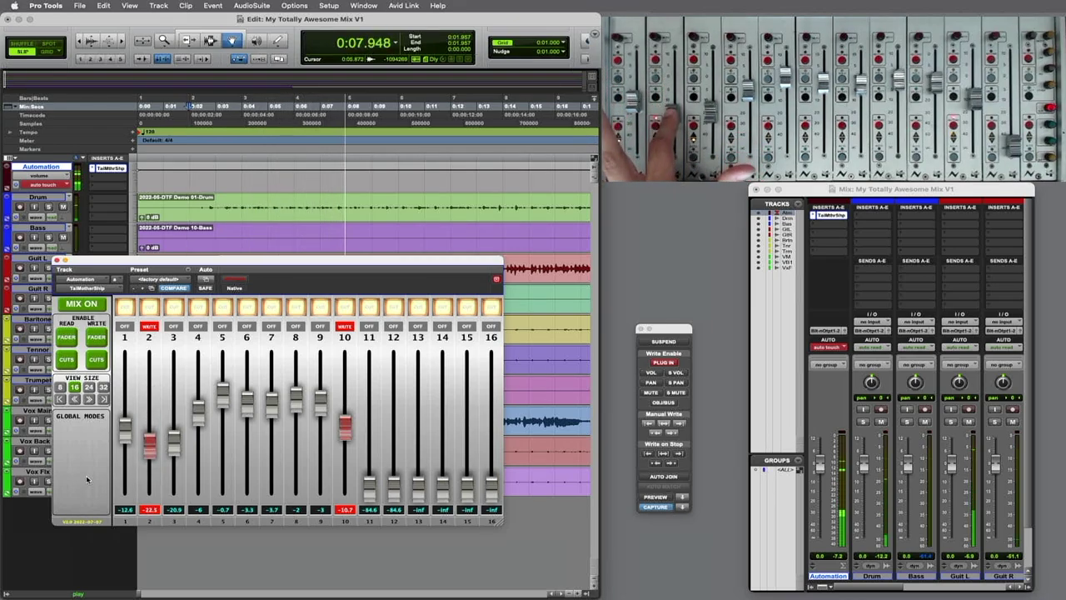
Step: Replay the written pass from 0:01.957 to review the automation
key("space")
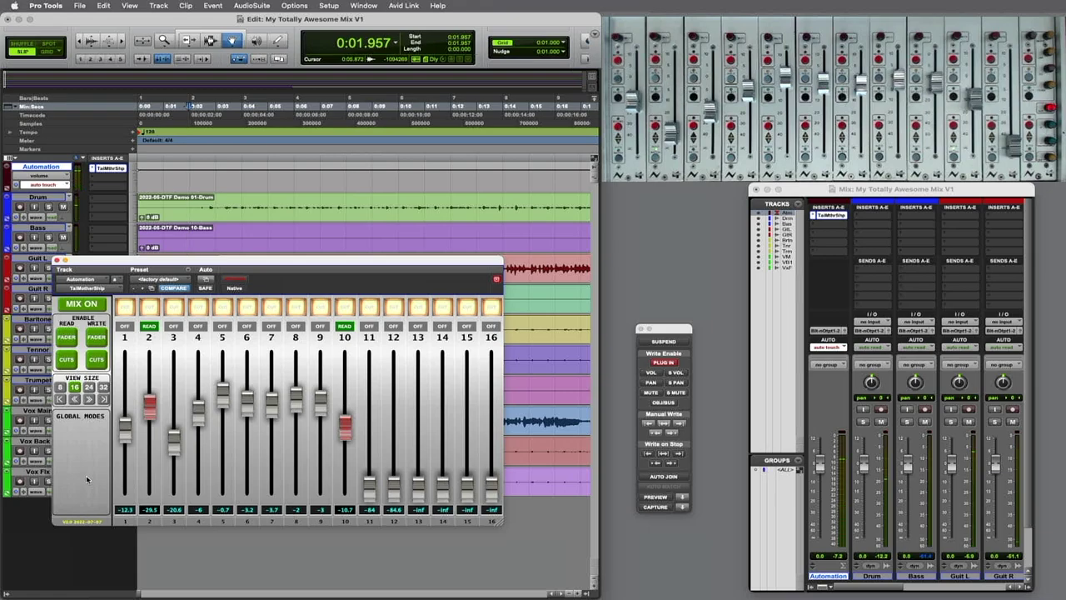
key("space")
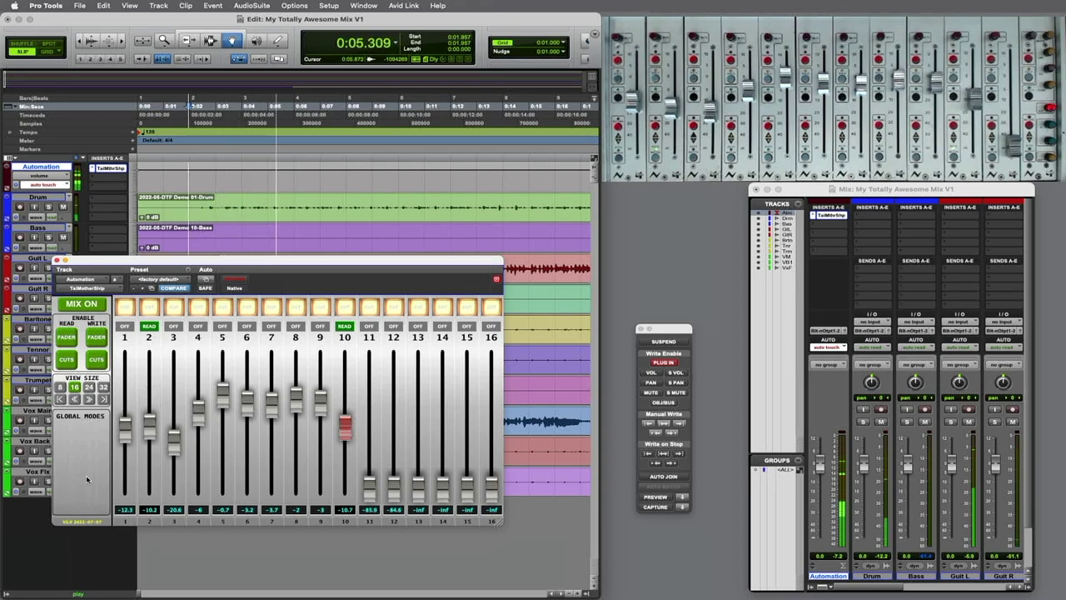
key("space")
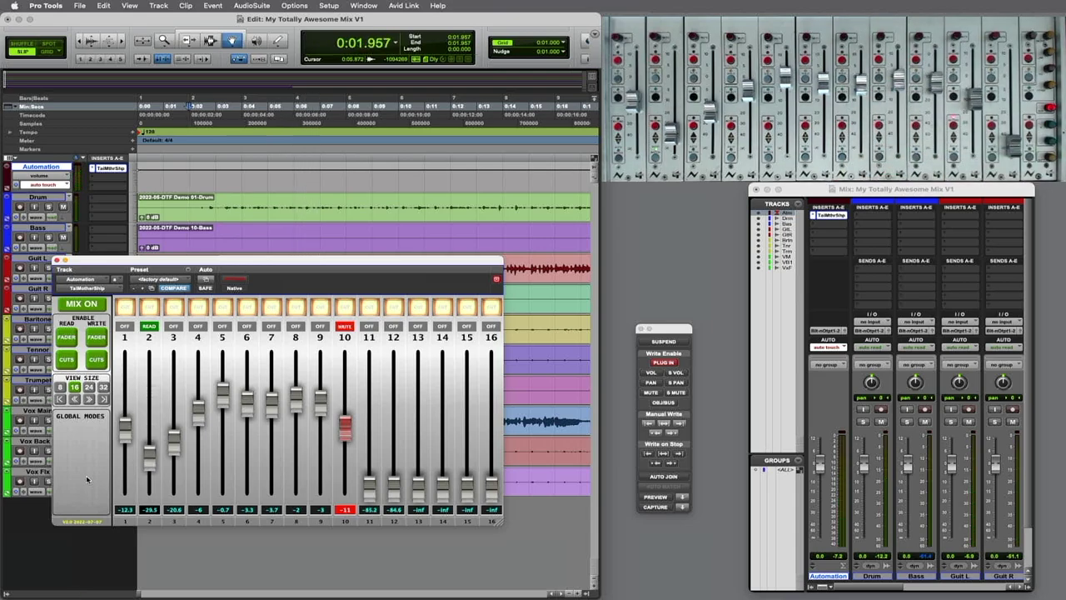
Step: Run another write pass riding faders 2 and 10 and muting channel 10
key("space")
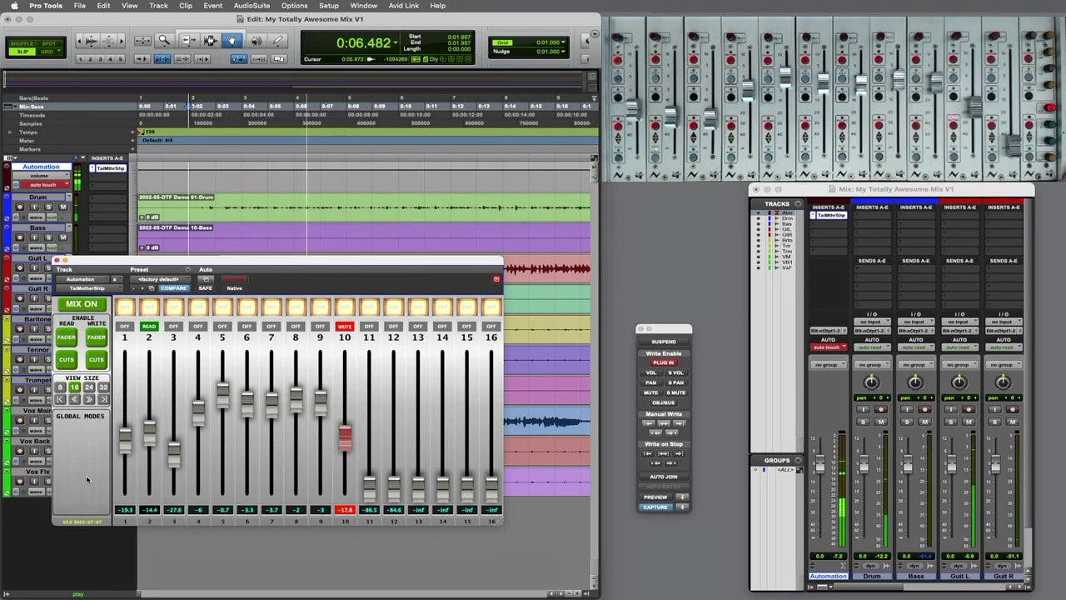
key("space")
key("space")
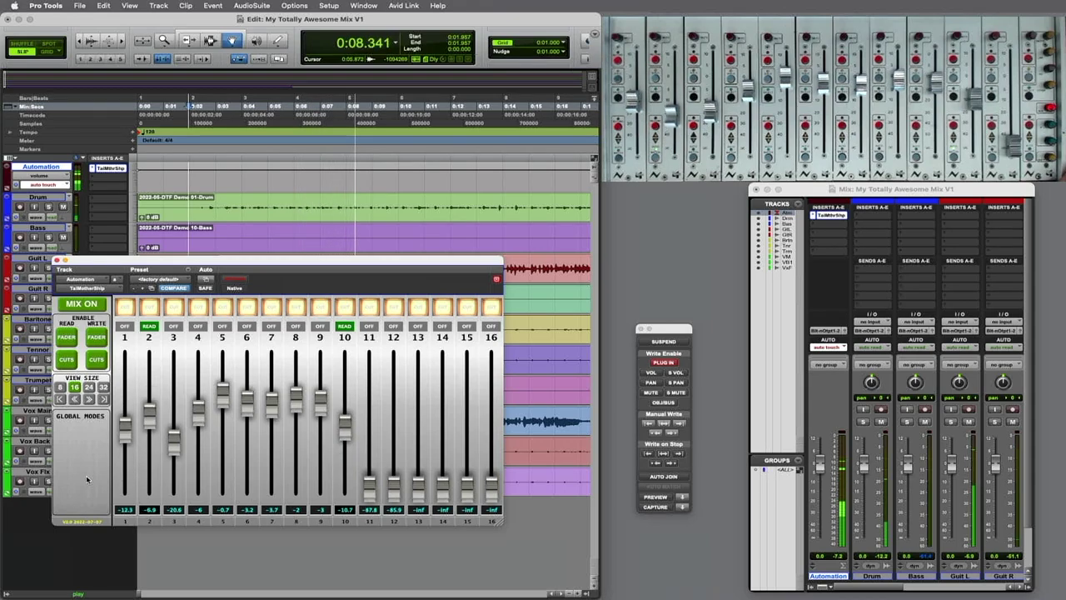
key("space")
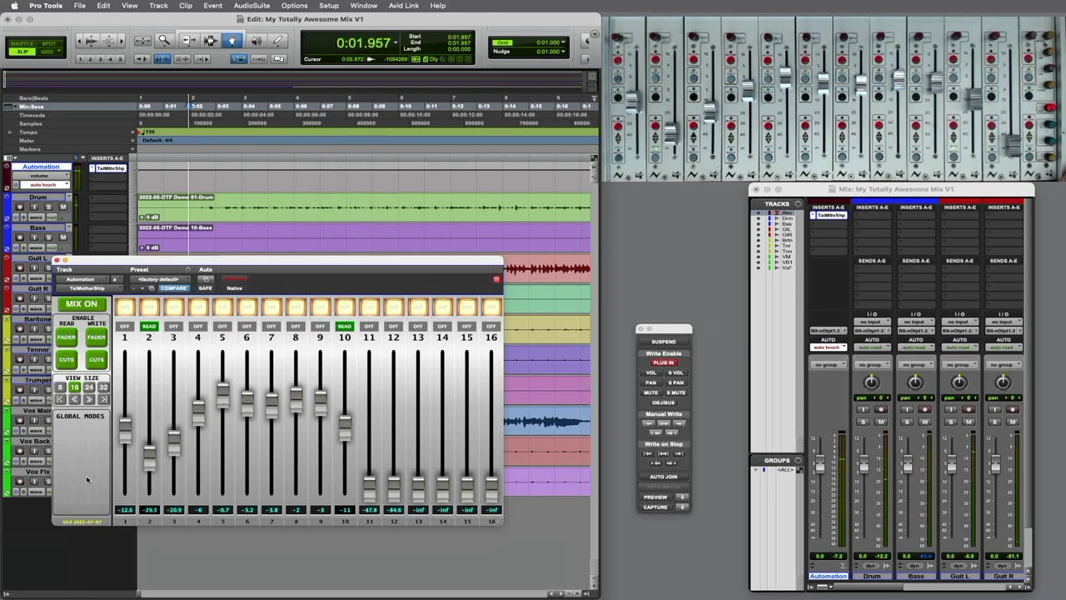